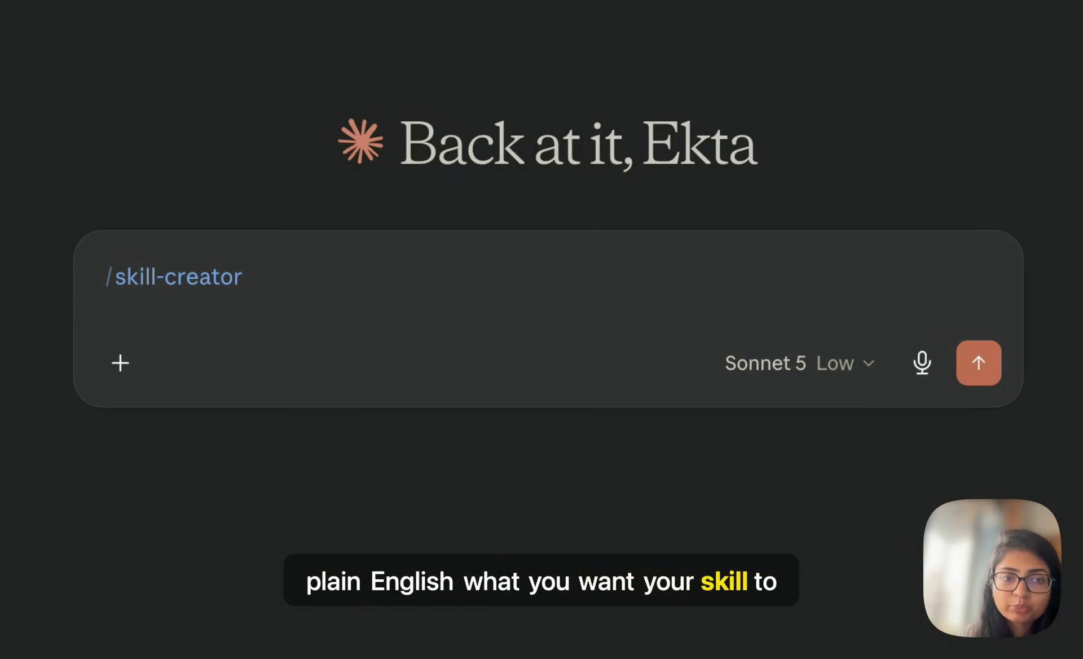
Step: Send skill-creator a request for a job applications skill covering cover letters, resume bullet points tailored to a job description, and interview question answers
left_click(556, 316)
key("shift+Return")
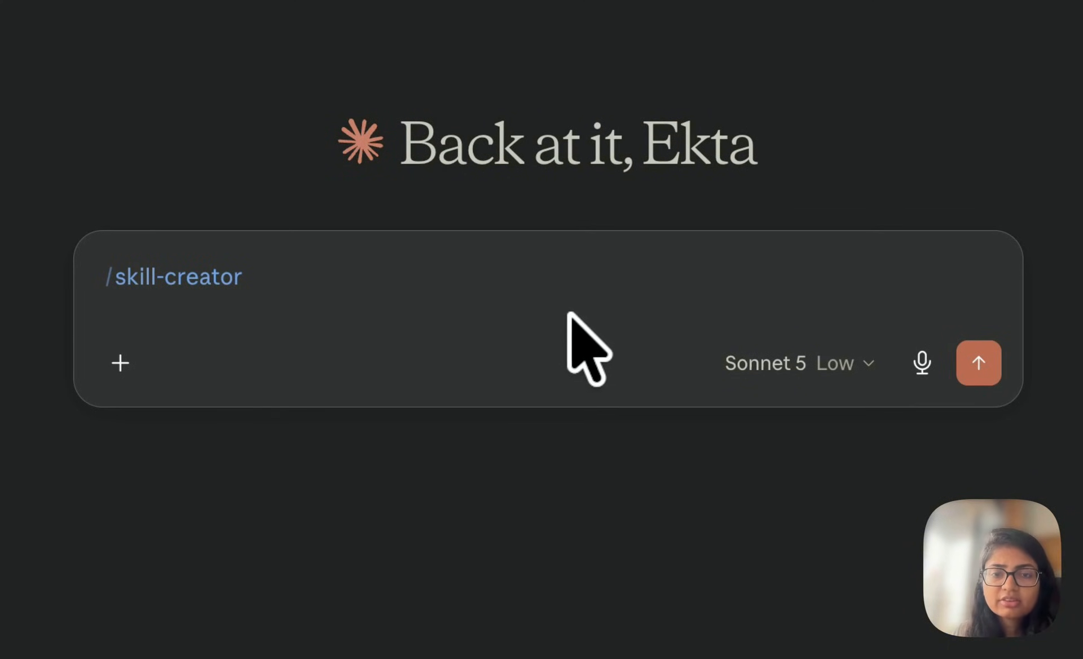
type("I want to create a skill to help me with job applications. It should help me write cover letters, tailor my resume bullet points to a job description, and prepare answers for interview questions.")
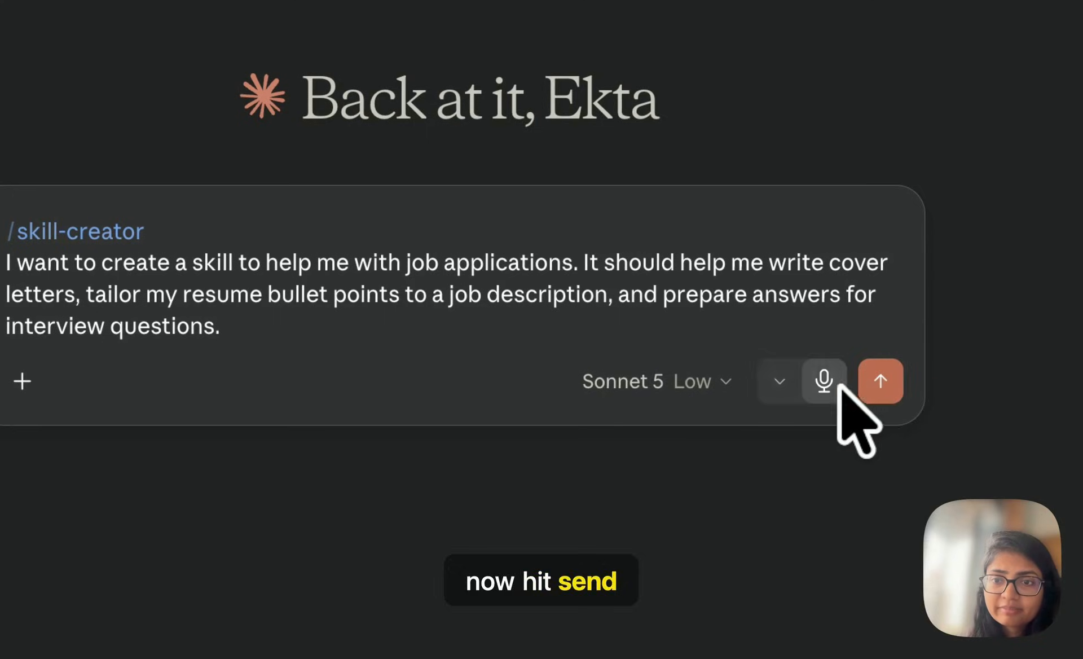
left_click(894, 382)
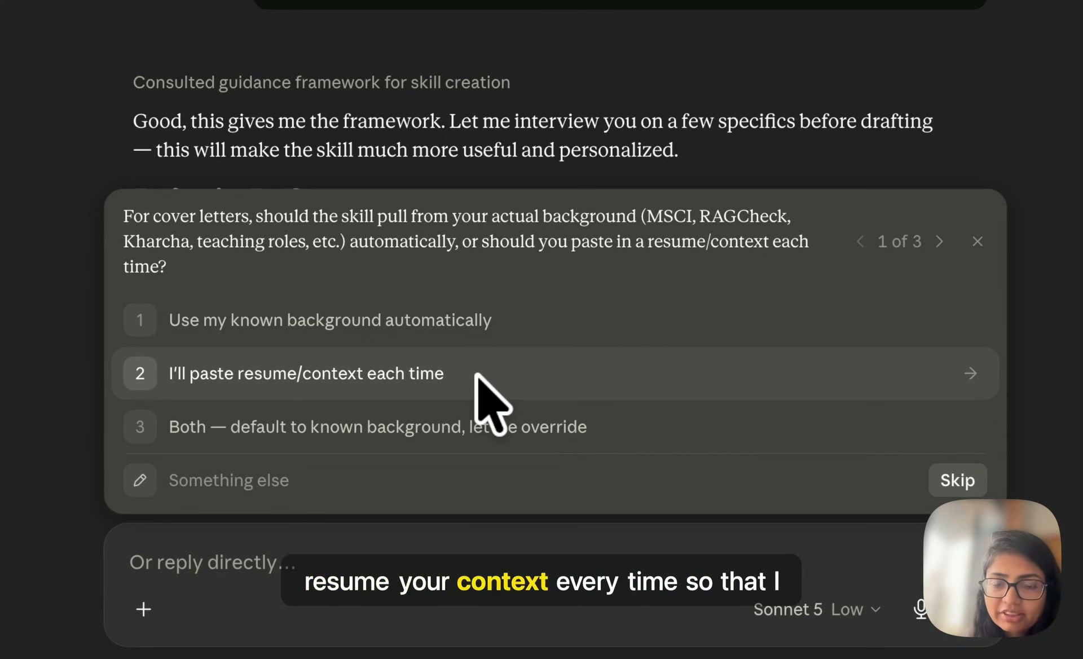
Step: Answer the setup questions: paste resume/context each time, plain text in chat, both questions and STAR answers, and a concise & direct tone
left_click(474, 373)
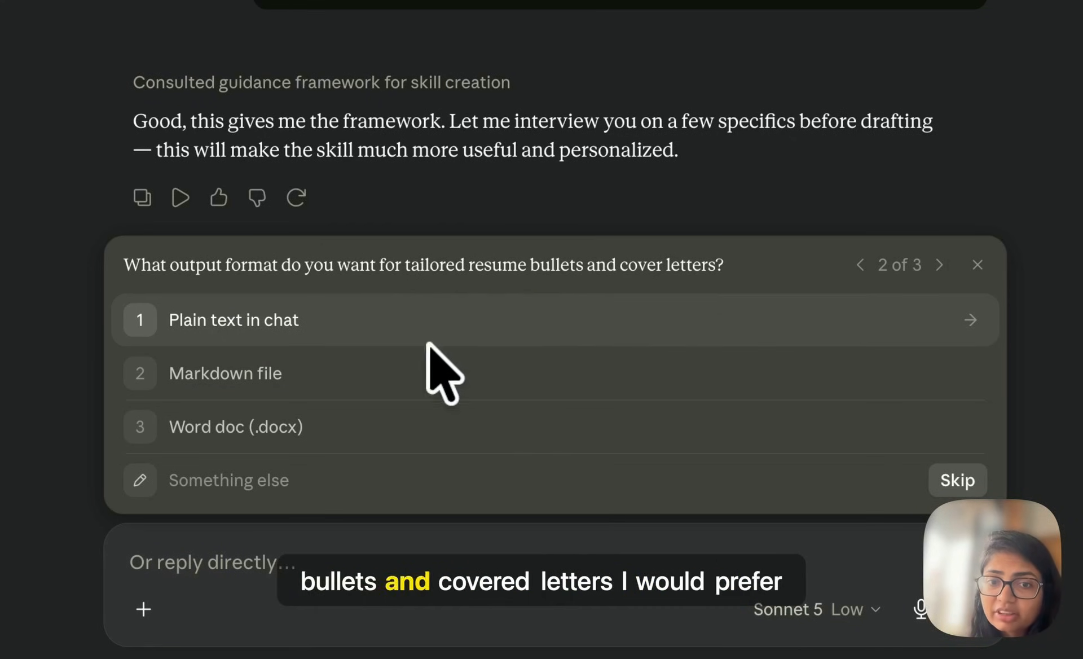
left_click(364, 333)
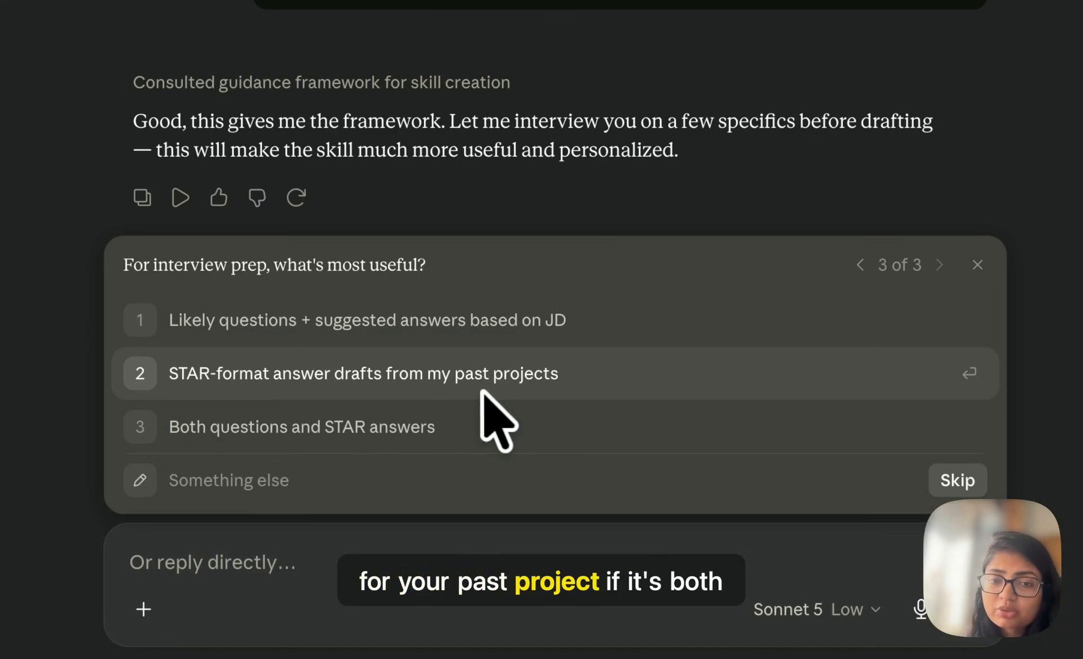
left_click(333, 427)
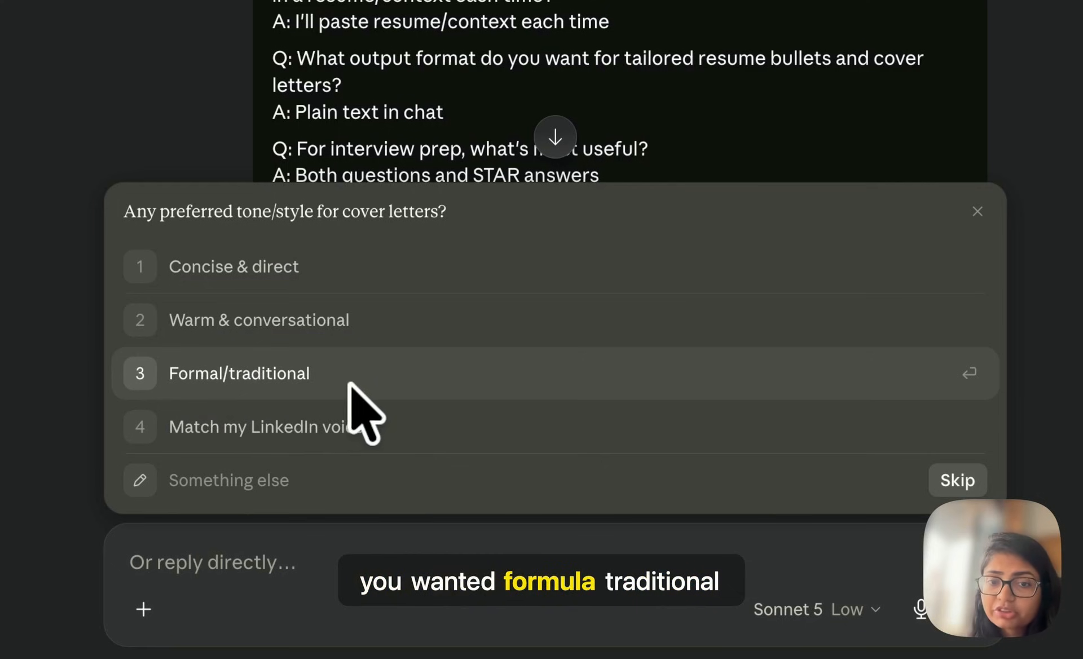
left_click(255, 268)
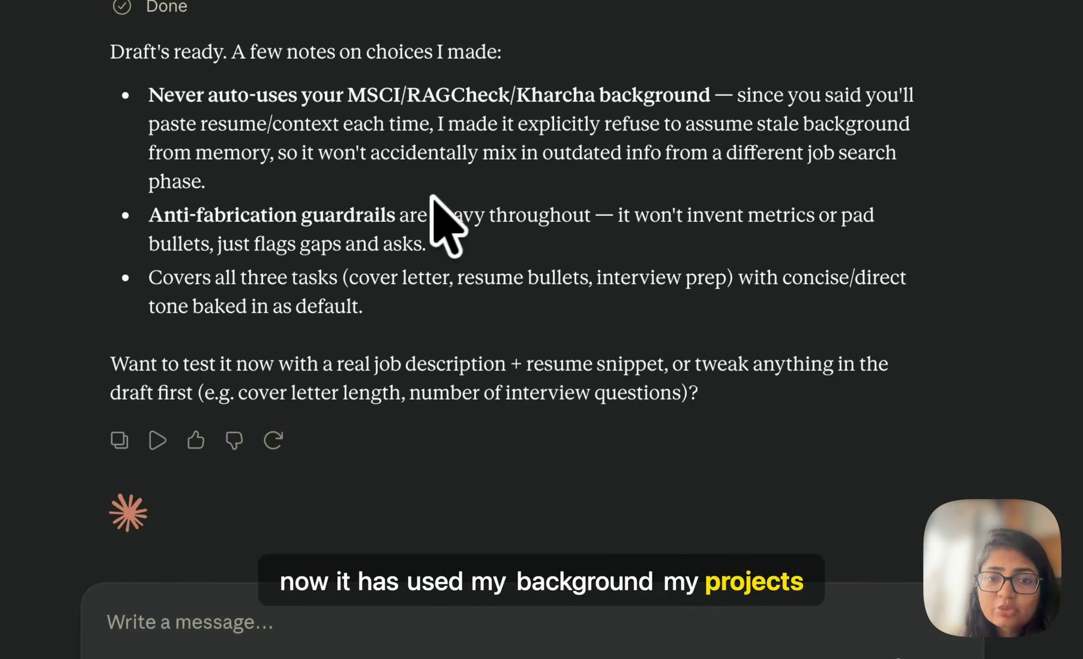
Step: Review the draft notes and check which skills are available in the chat
scroll(471, 205, "down", 2)
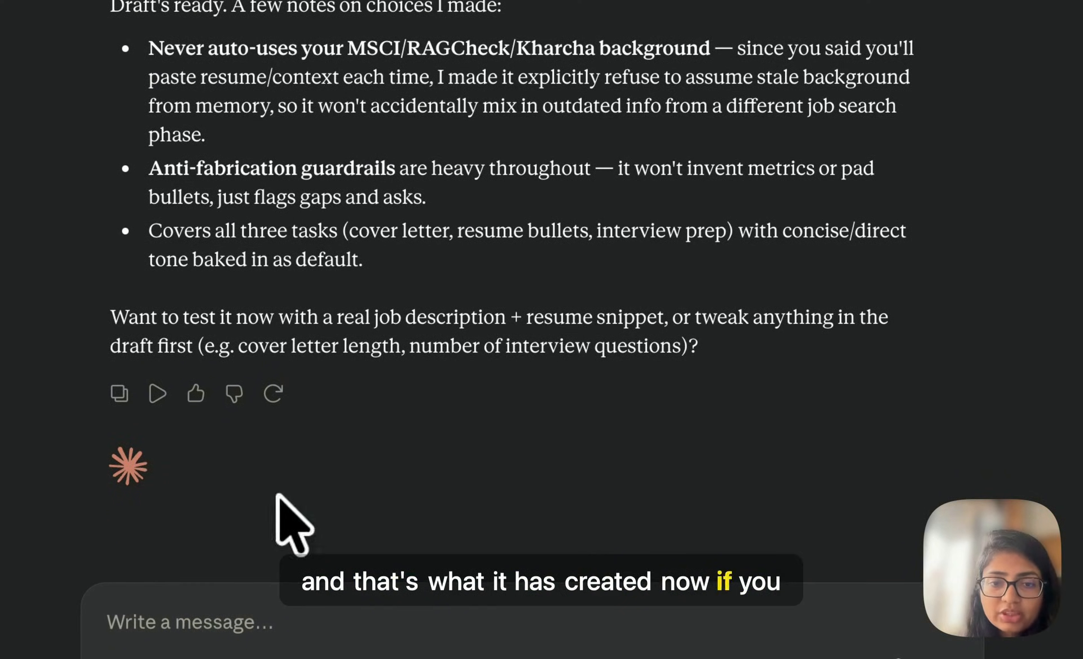
left_click(434, 571)
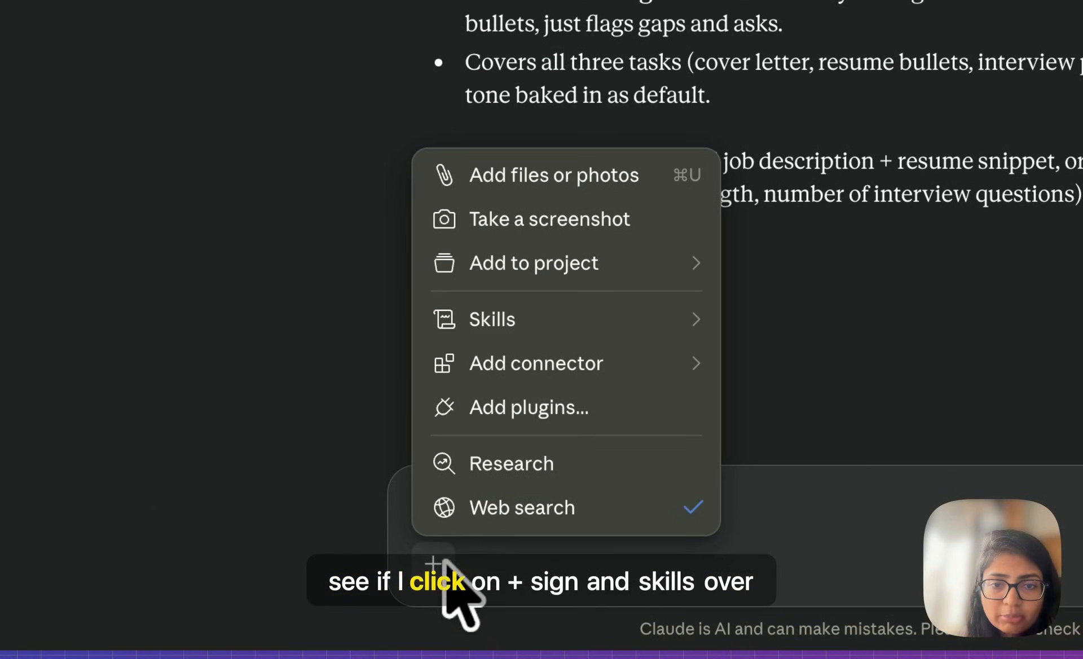
mouse_move(558, 334)
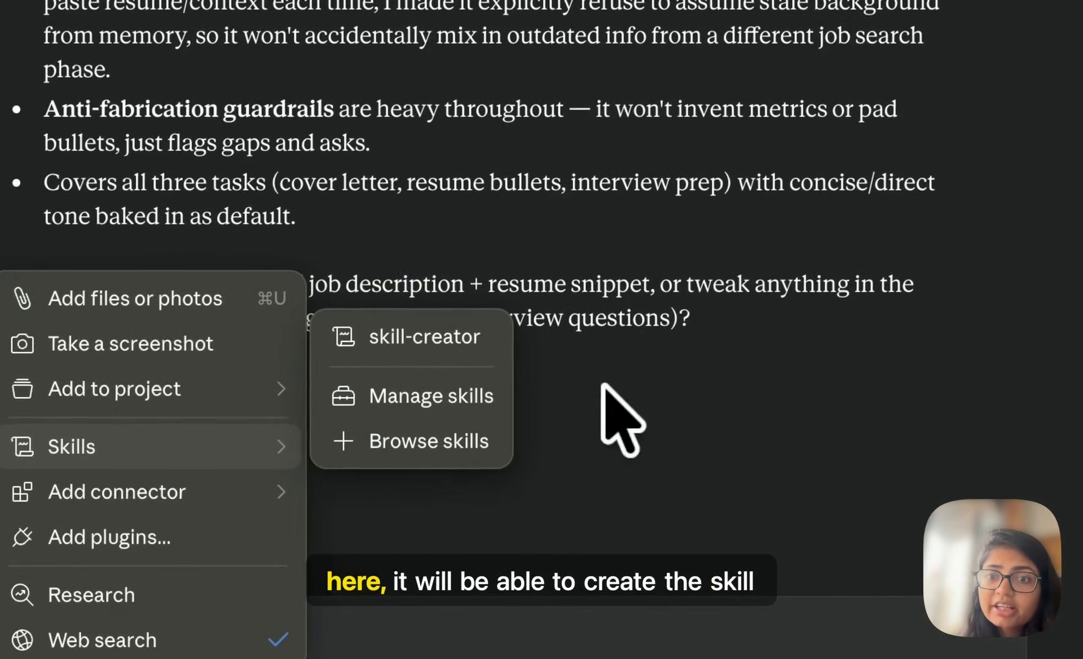
left_click(1075, 250)
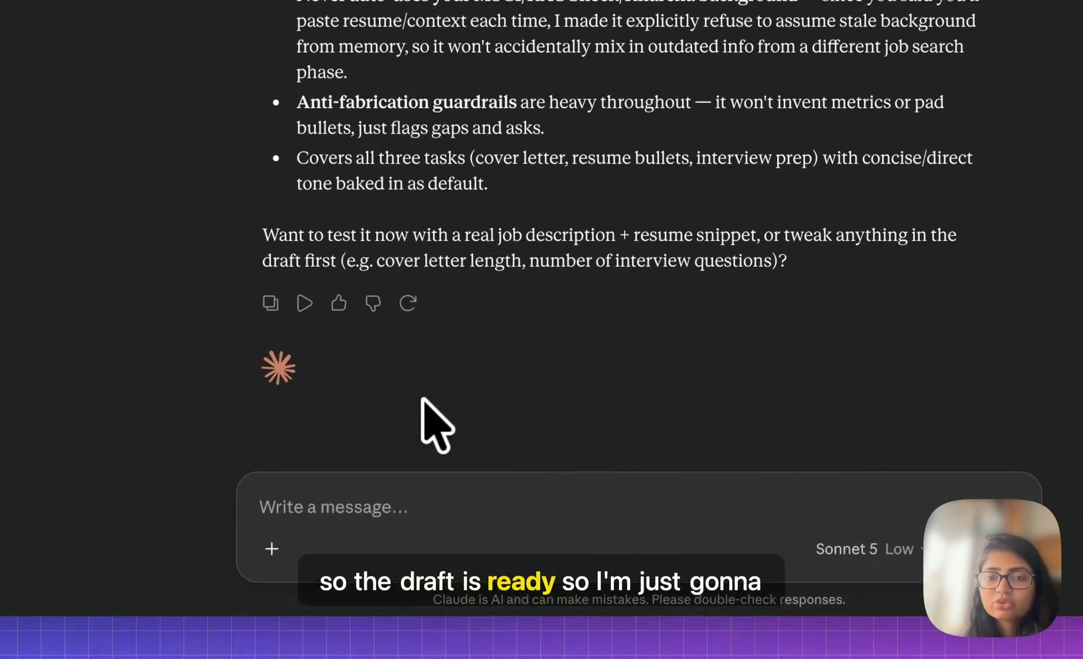
Step: Send the follow-up message "Create the skill and save it"
type("c")
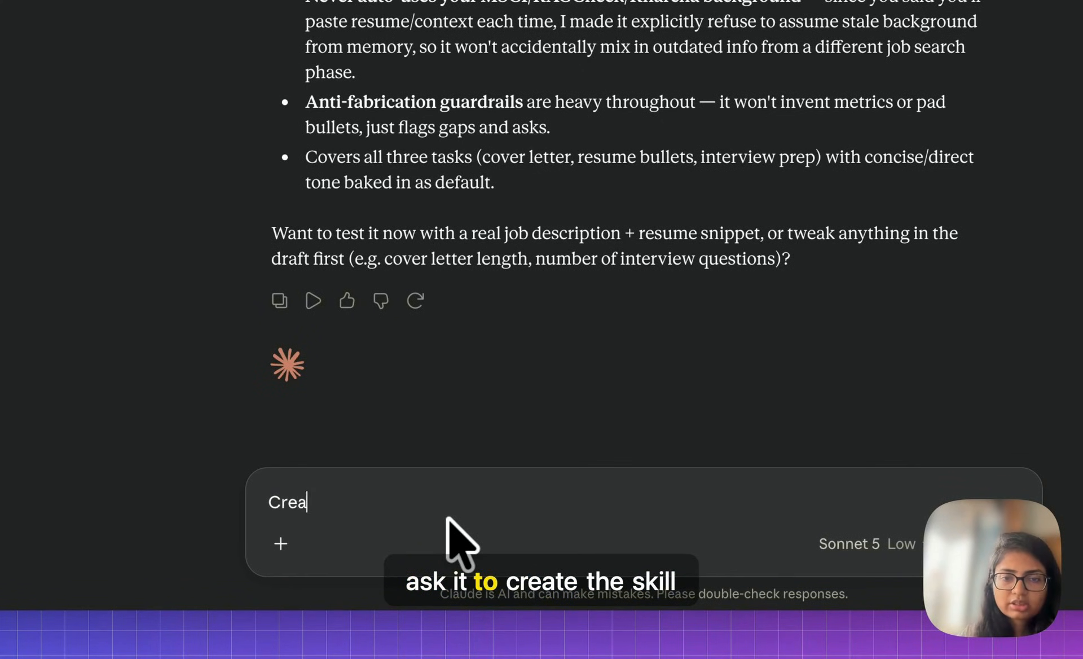
type("reate the skill")
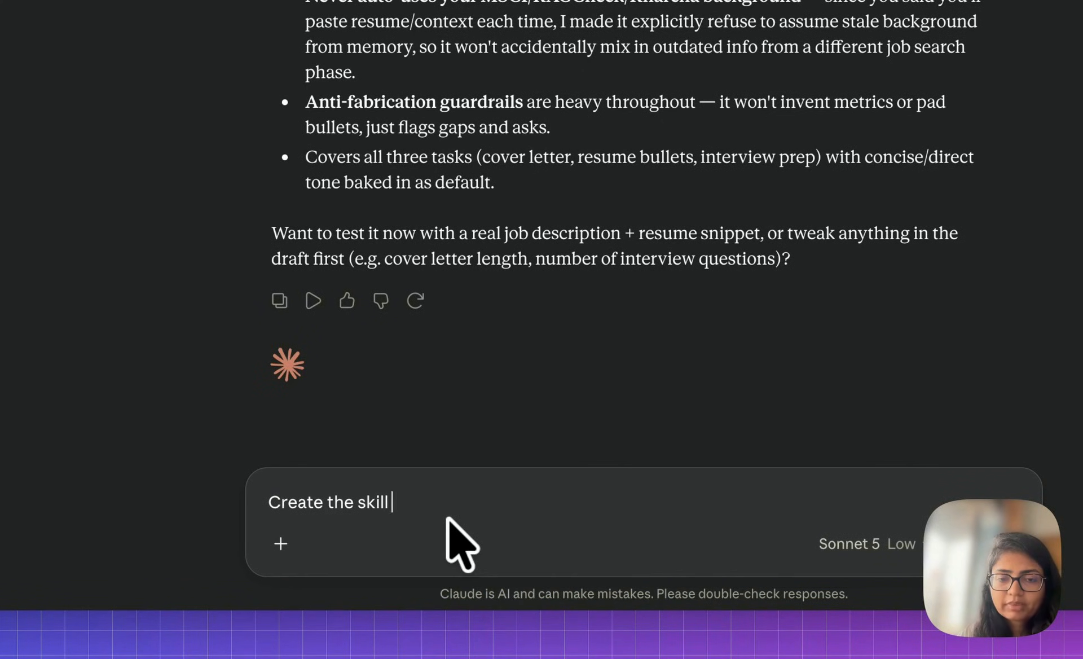
type(" and s")
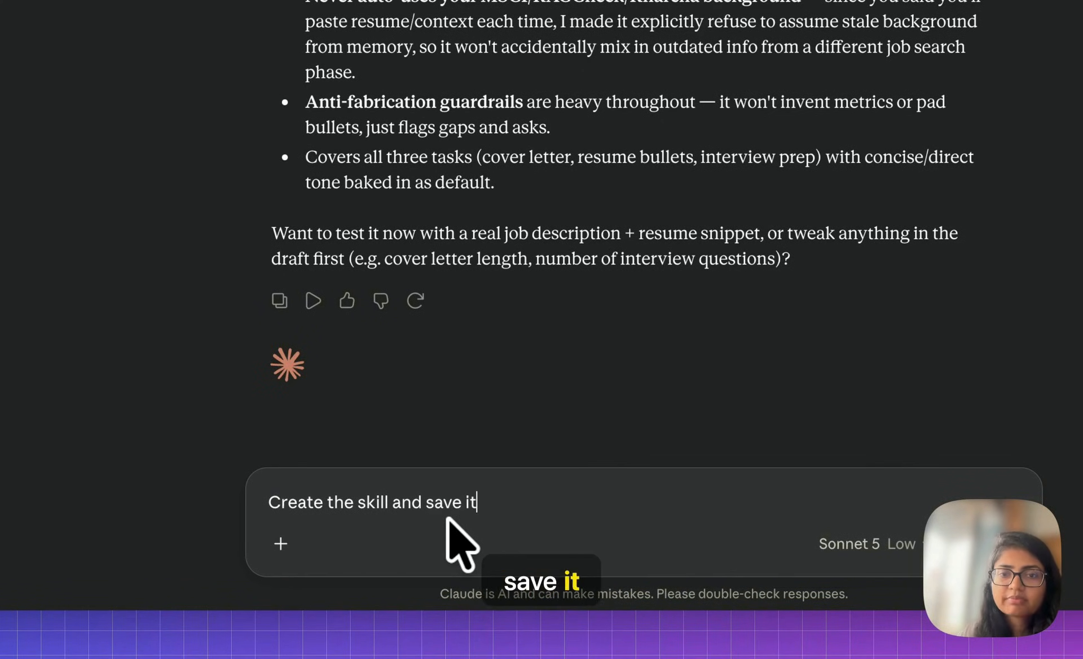
type("ave it")
key("Return")
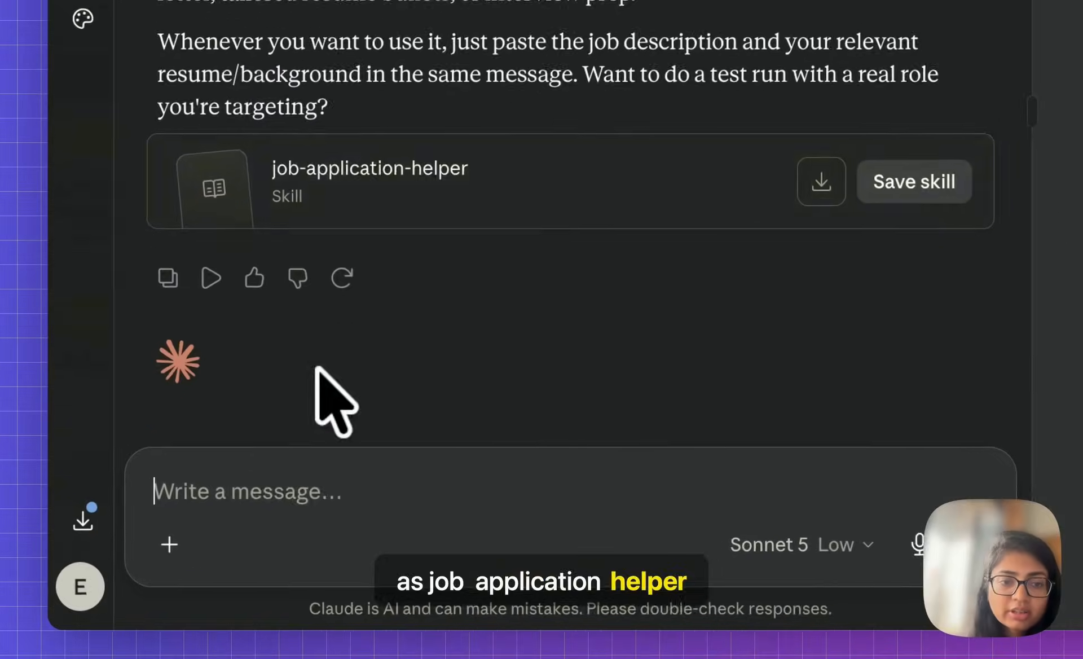
Step: Check the list of available skills and save the generated job-application-helper skill to the profile
left_click(175, 551)
mouse_move(294, 316)
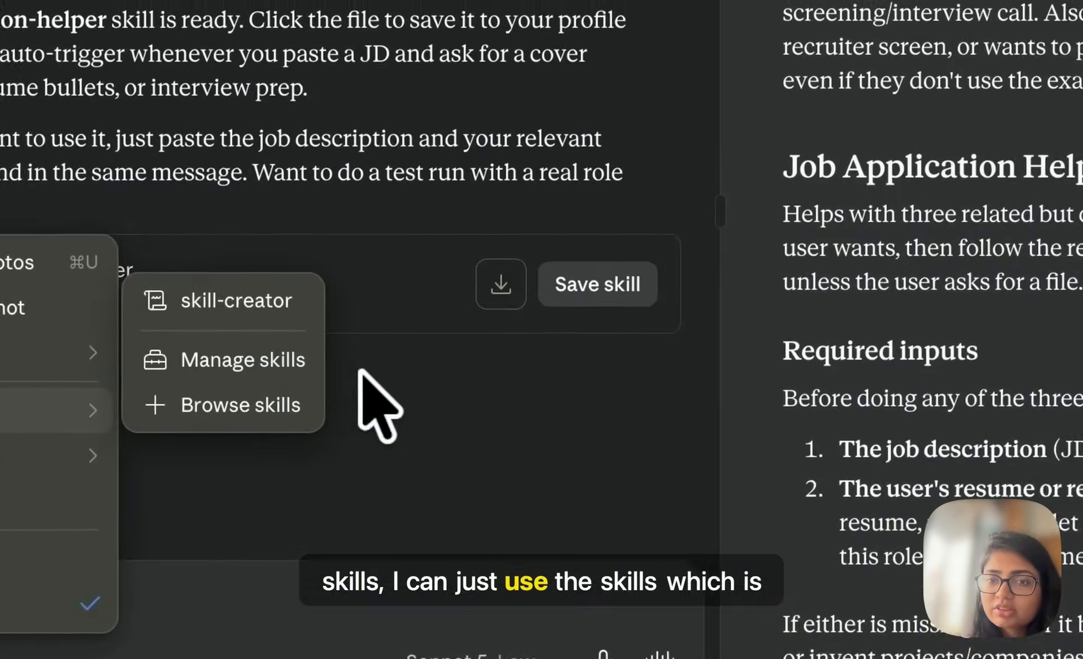
left_click(488, 481)
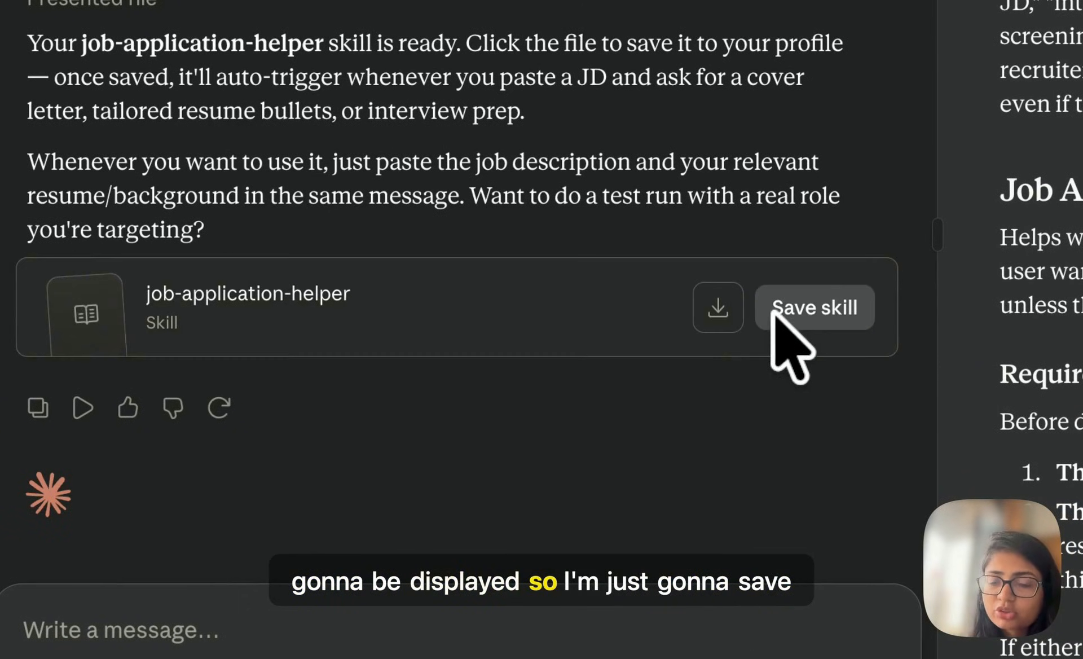
left_click(813, 322)
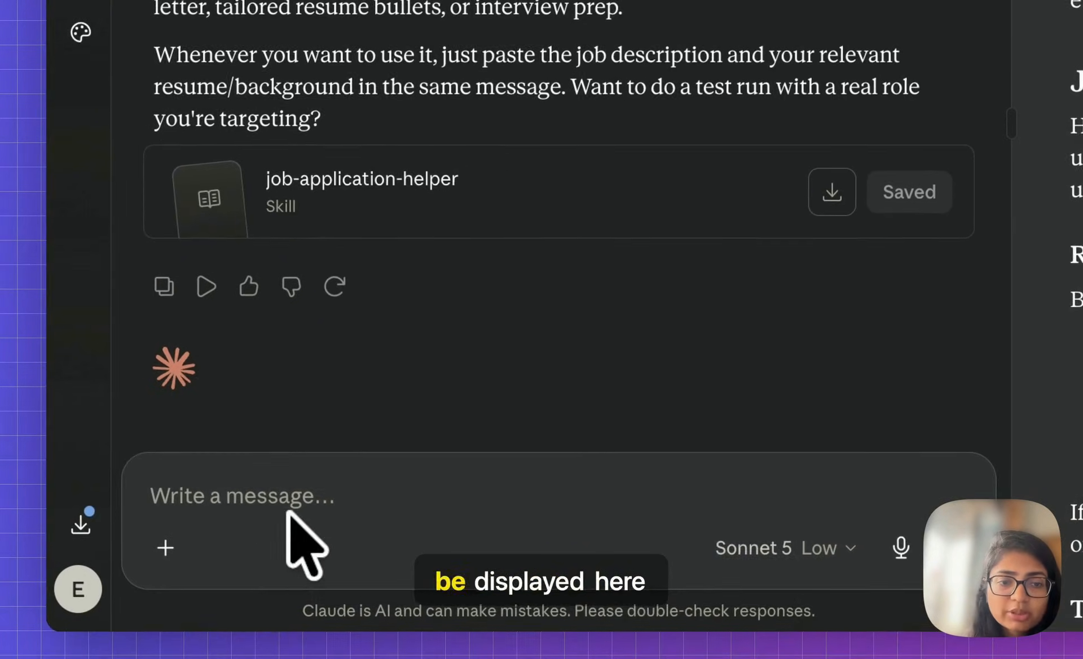
Step: Insert the job-application-helper skill into a new chat message
left_click(166, 546)
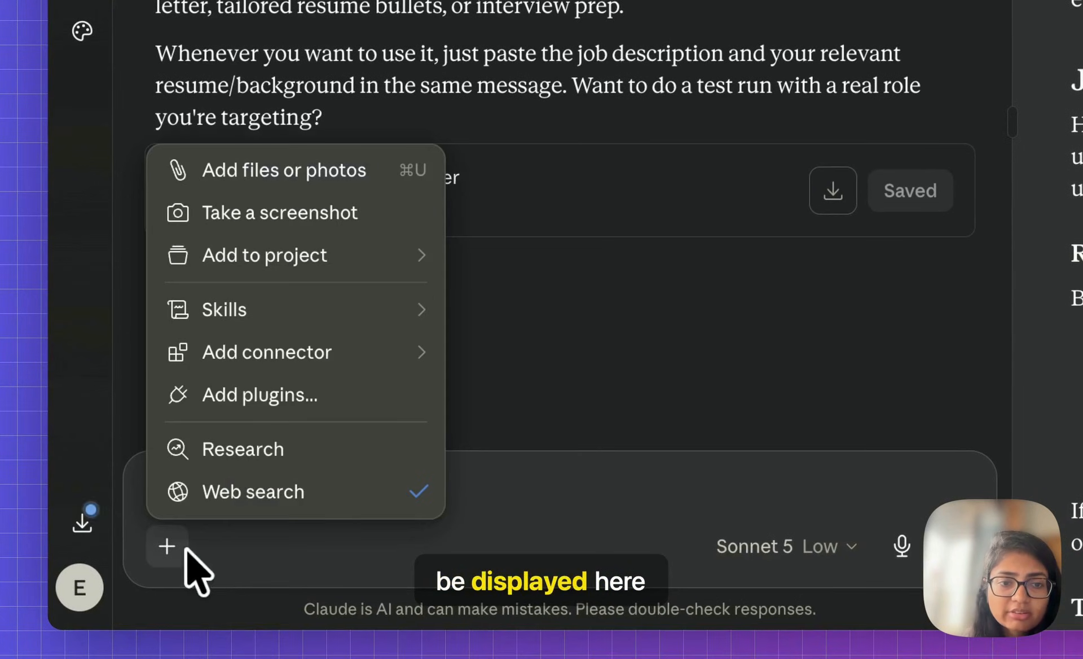
mouse_move(331, 314)
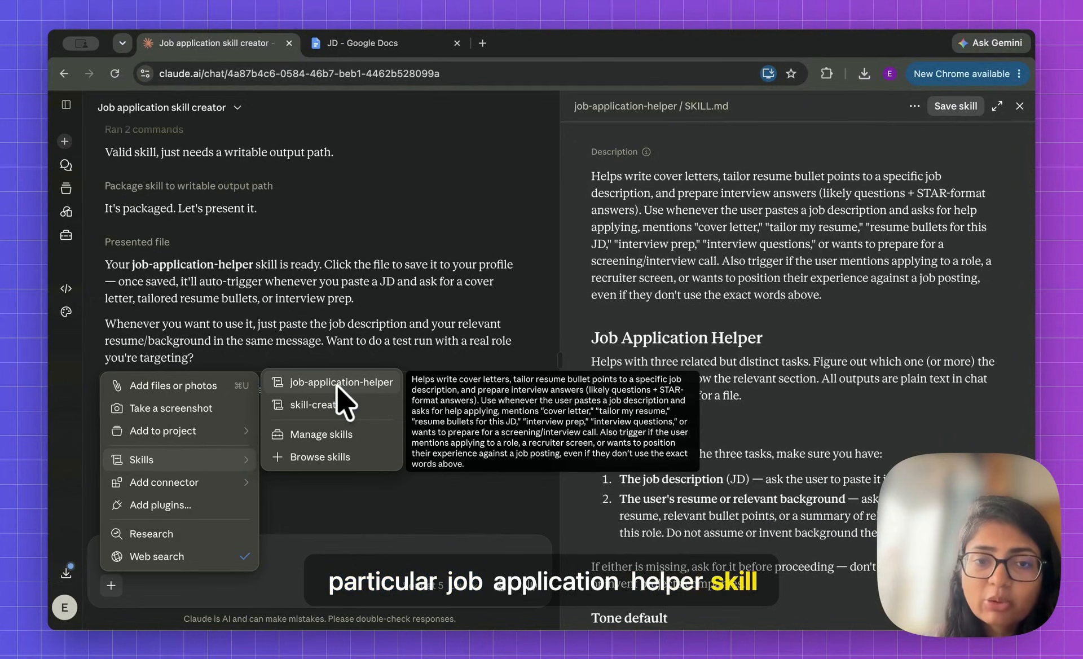
left_click(337, 384)
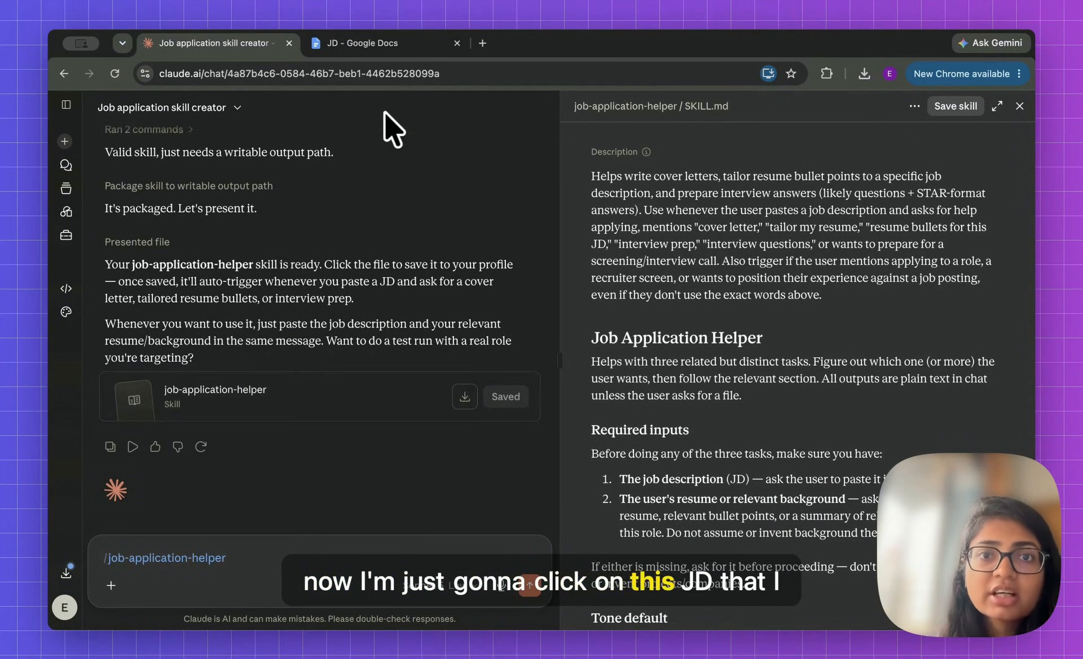
Step: Copy the entire contents of the JD document in Google Docs and paste them into the Claude message below the skill name
left_click(372, 44)
key("super+a")
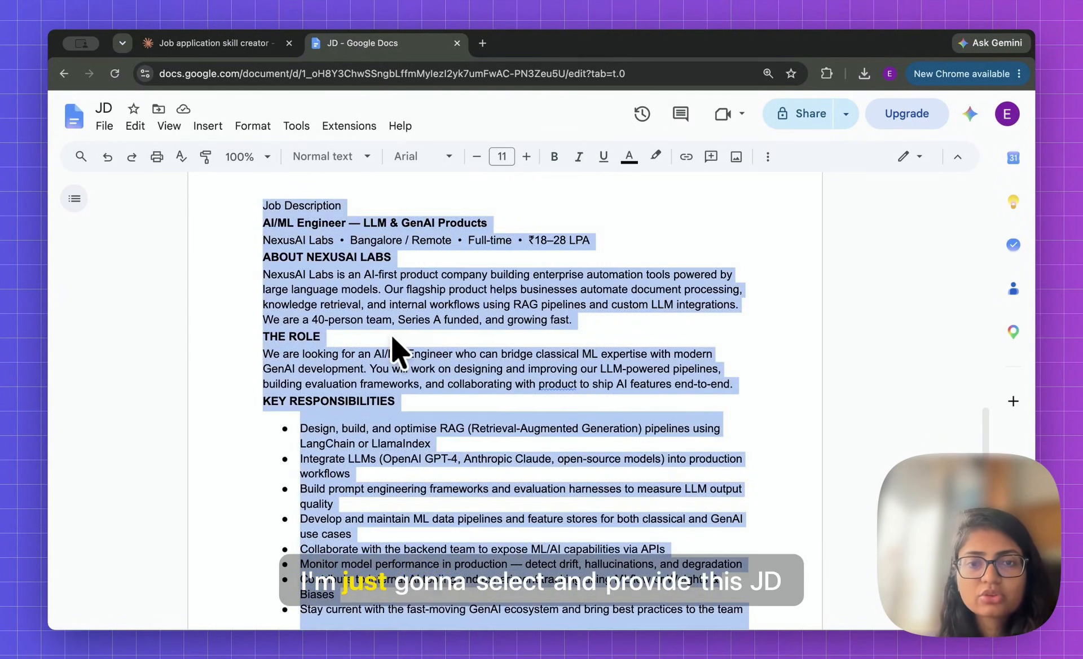
left_click(240, 45)
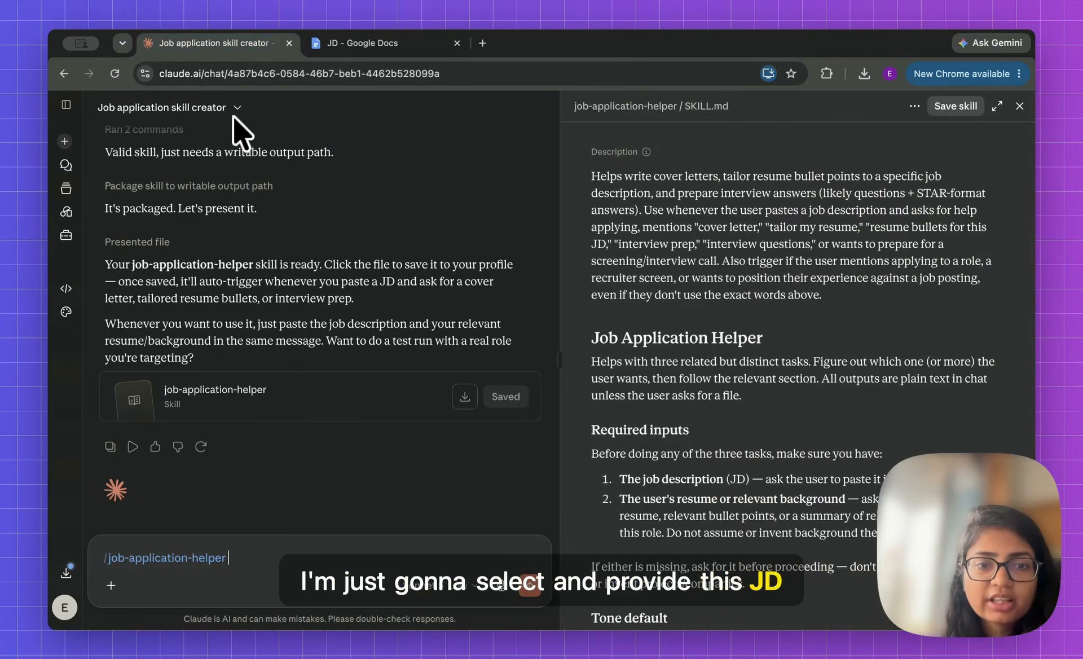
key("shift+Return")
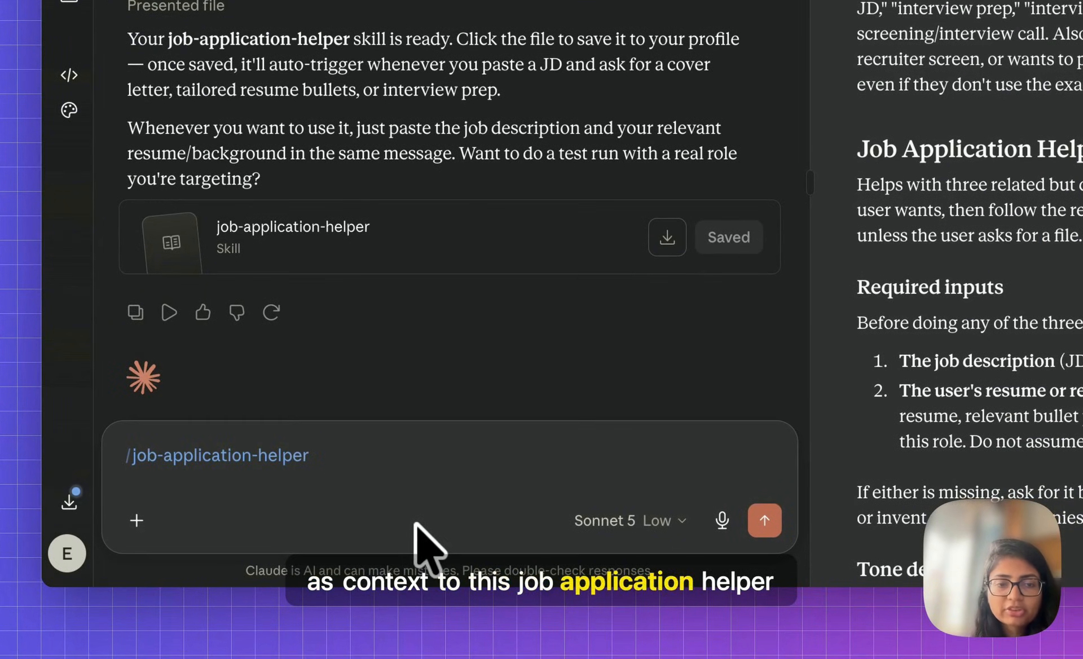
key("super+v")
Step: Add the prompt "Write a cover letter for this role for a mid experience data scientist" and send the message
type("W")
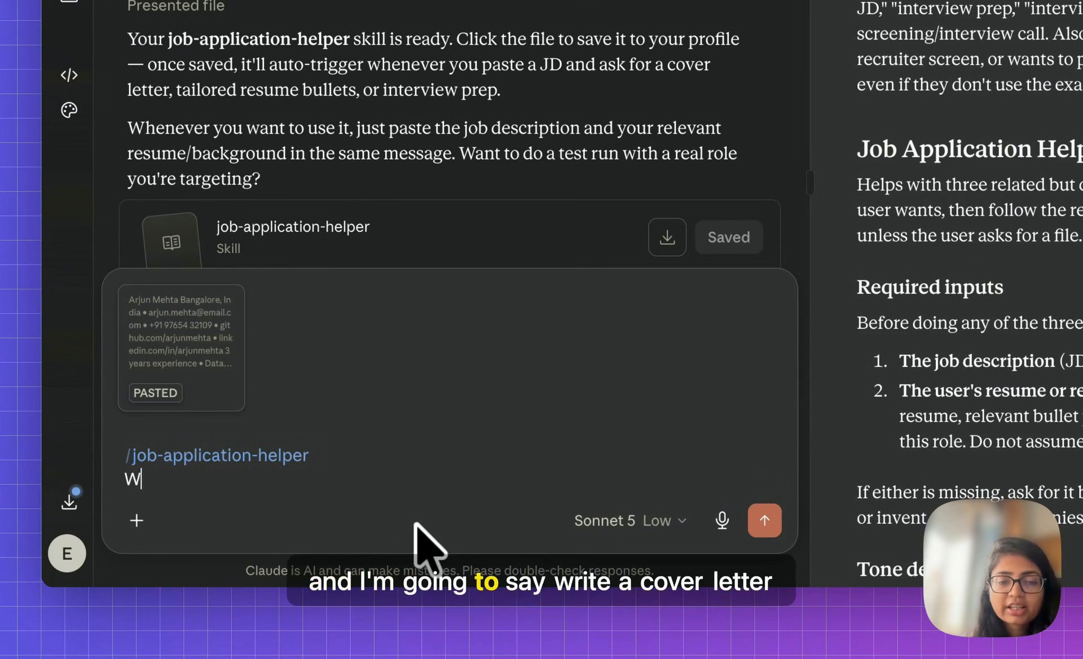
type("rite a cover ")
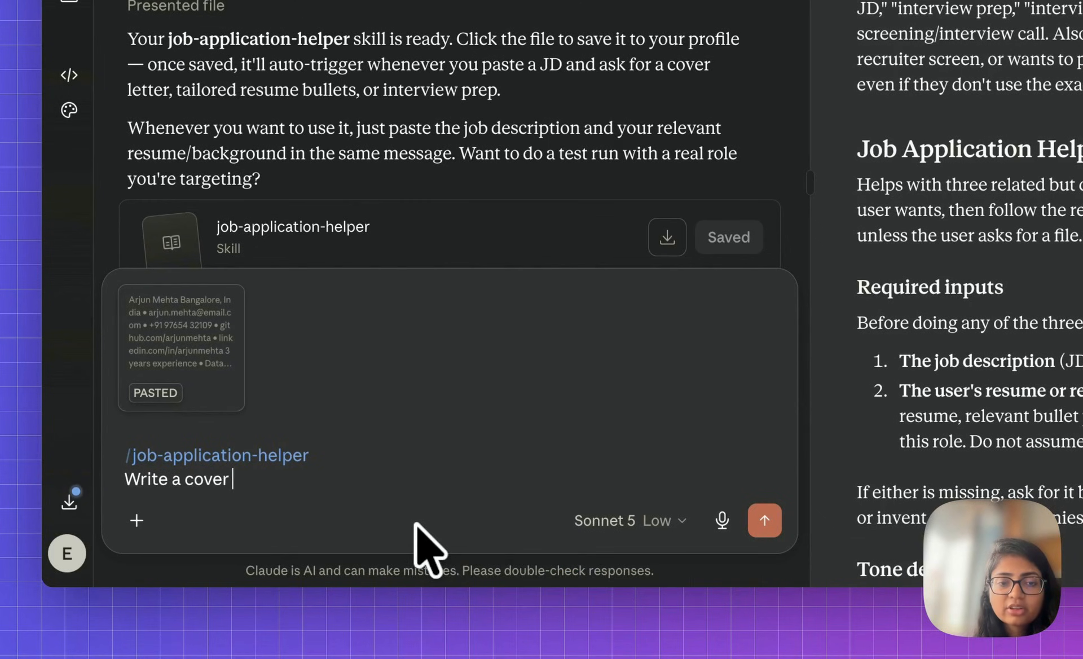
type("letter for this")
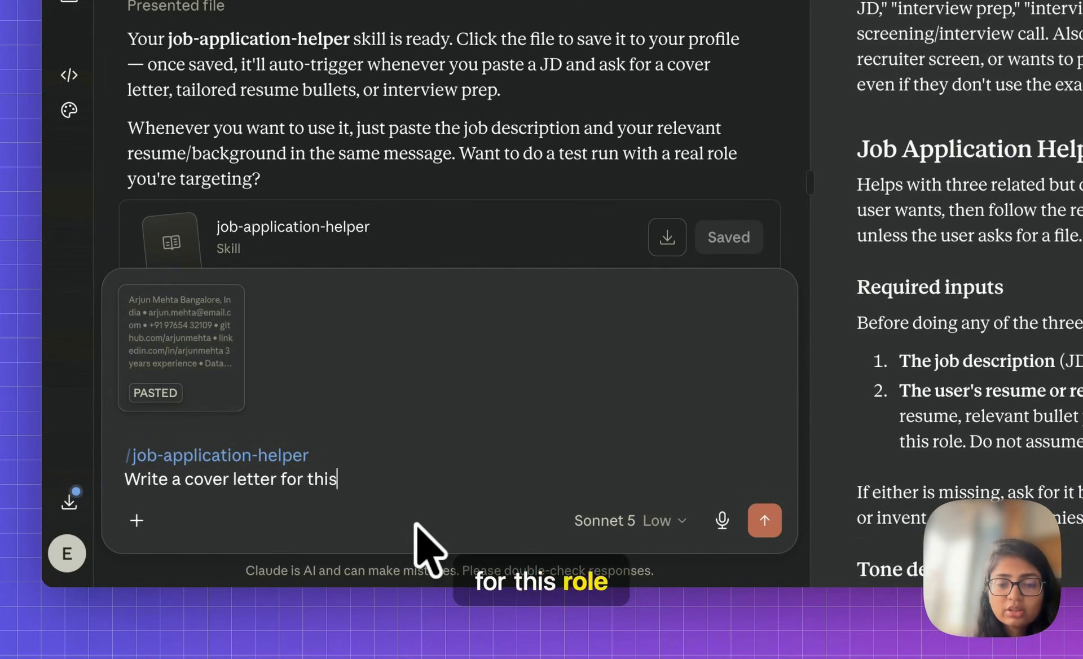
type(" role for a ")
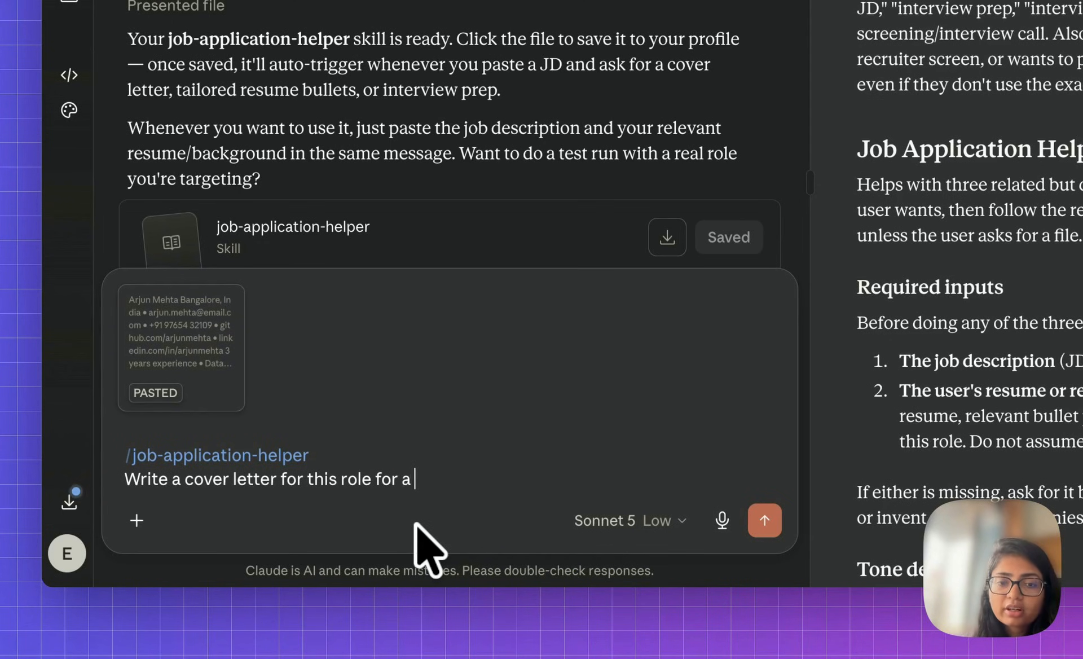
type("mid")
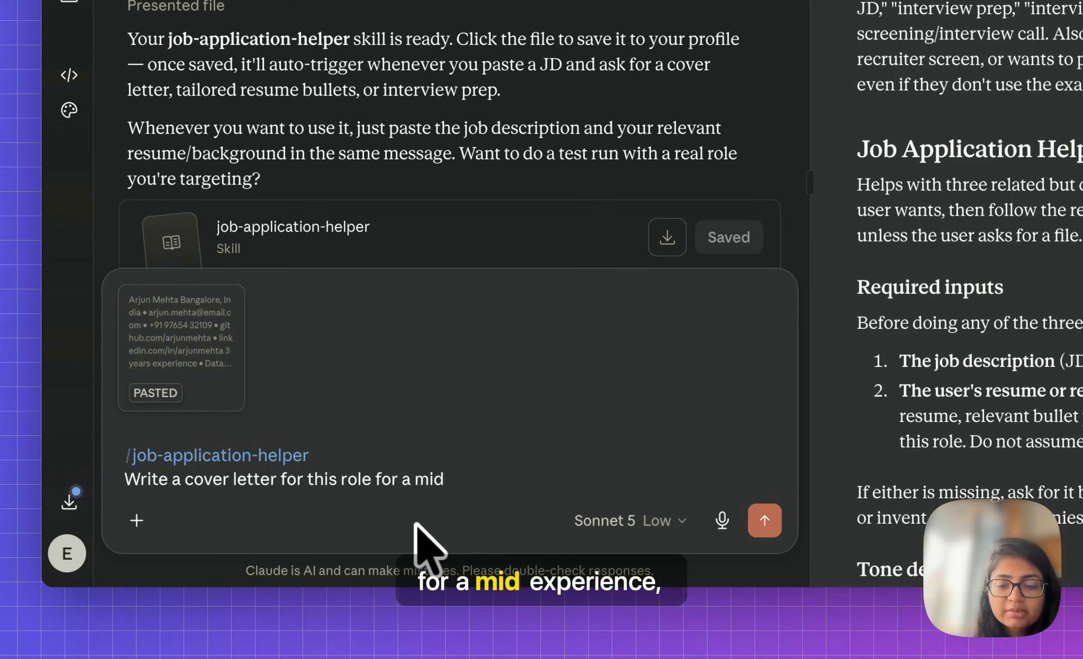
type(" expe")
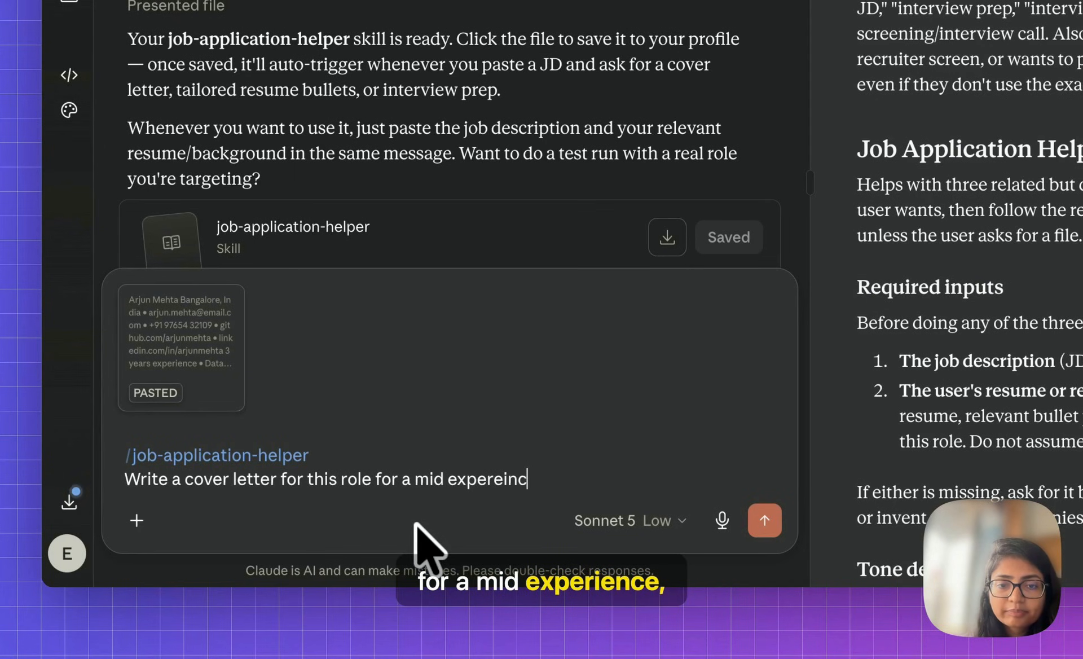
type("rience data scientist")
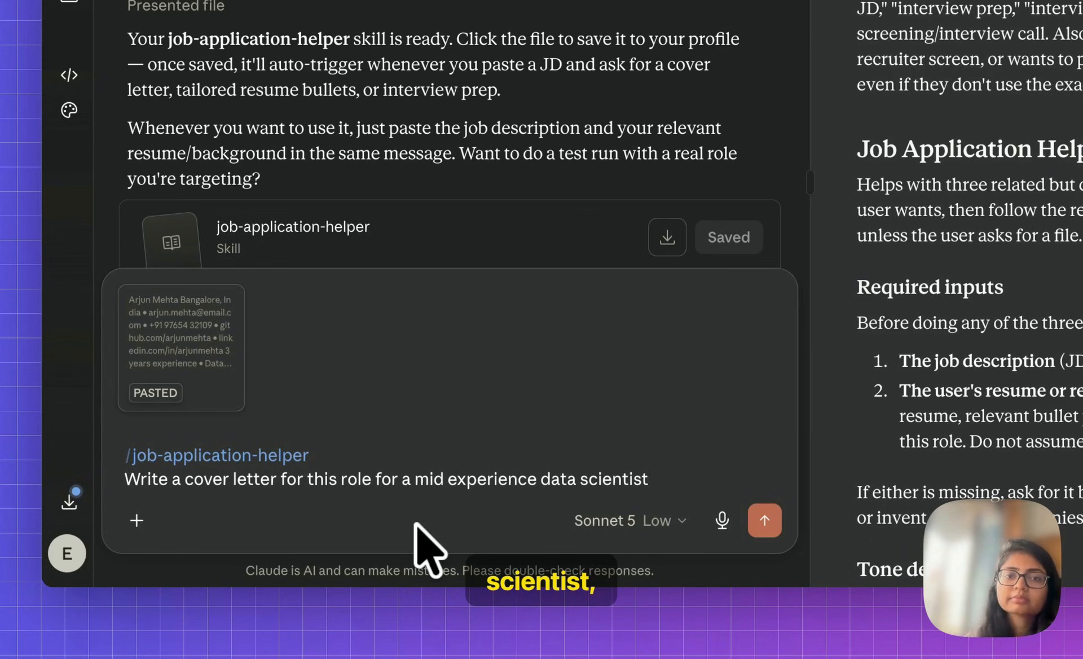
key("Return")
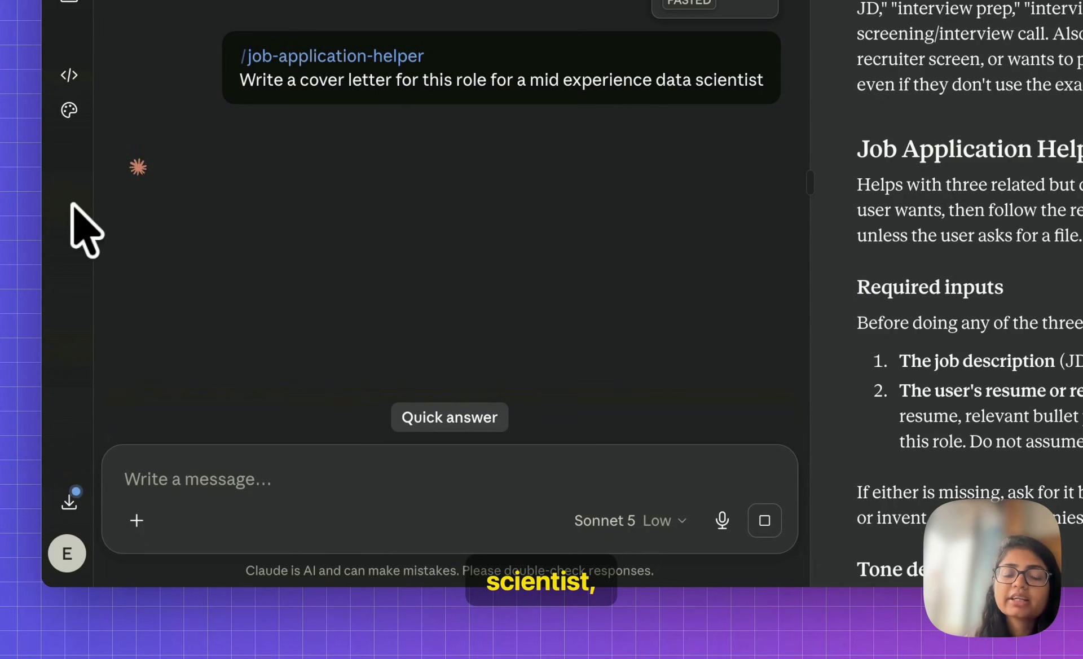